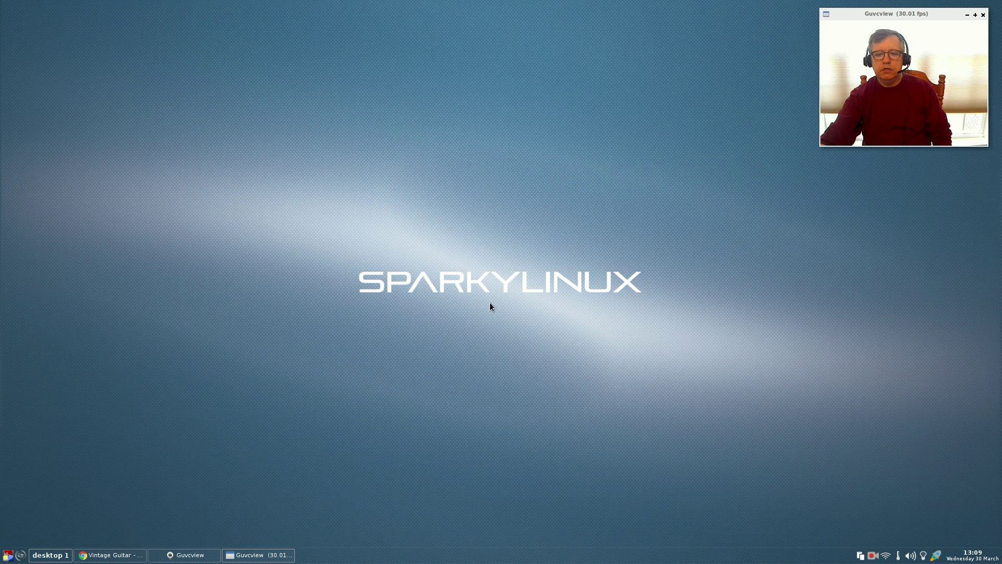
Browse the desktop menu's category submenus down to Advanced Settings > Openbox
{"action": "right_click", "coordinate": [259, 303]}
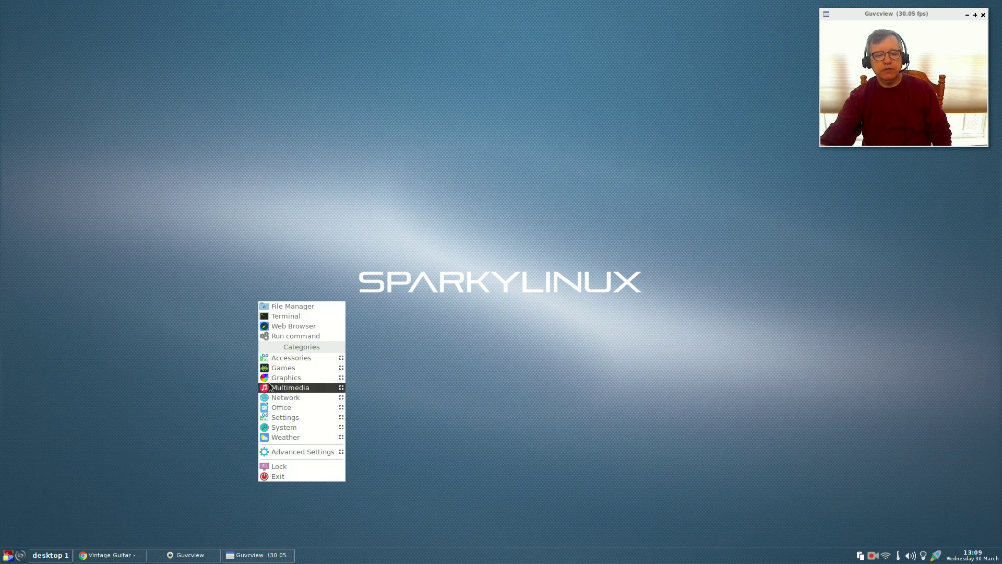
{"action": "mouse_move", "coordinate": [268, 437]}
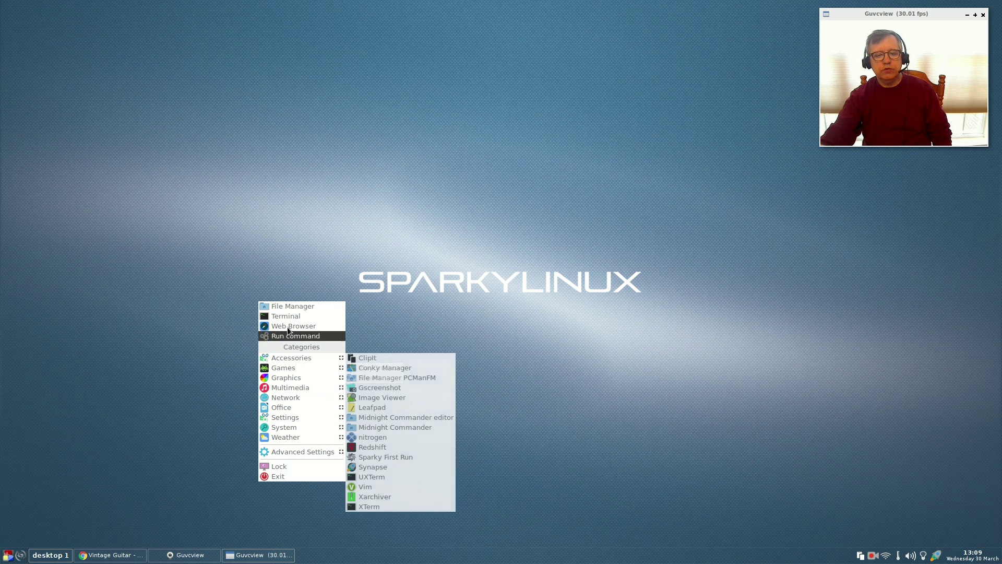
{"action": "mouse_move", "coordinate": [282, 390]}
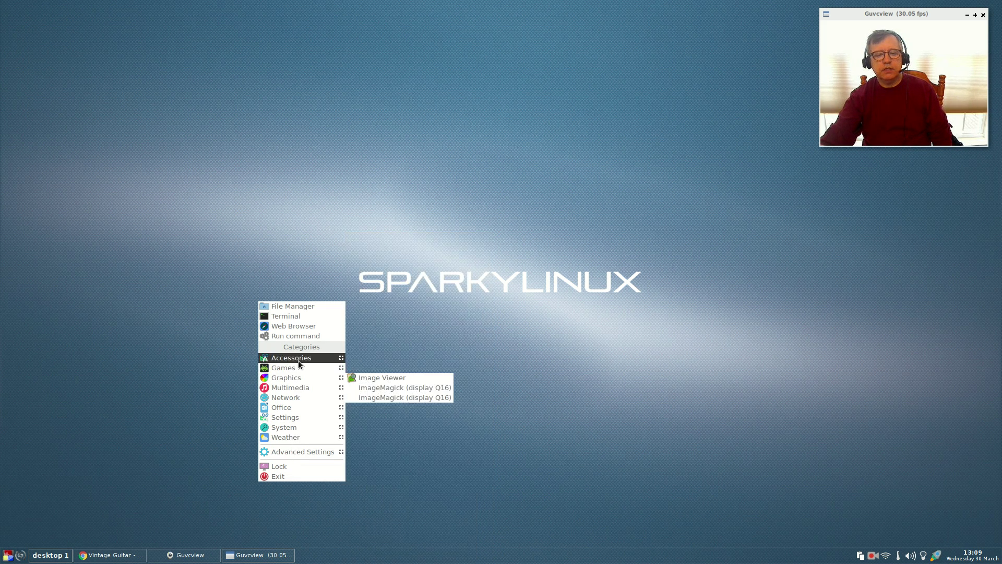
{"action": "mouse_move", "coordinate": [299, 360]}
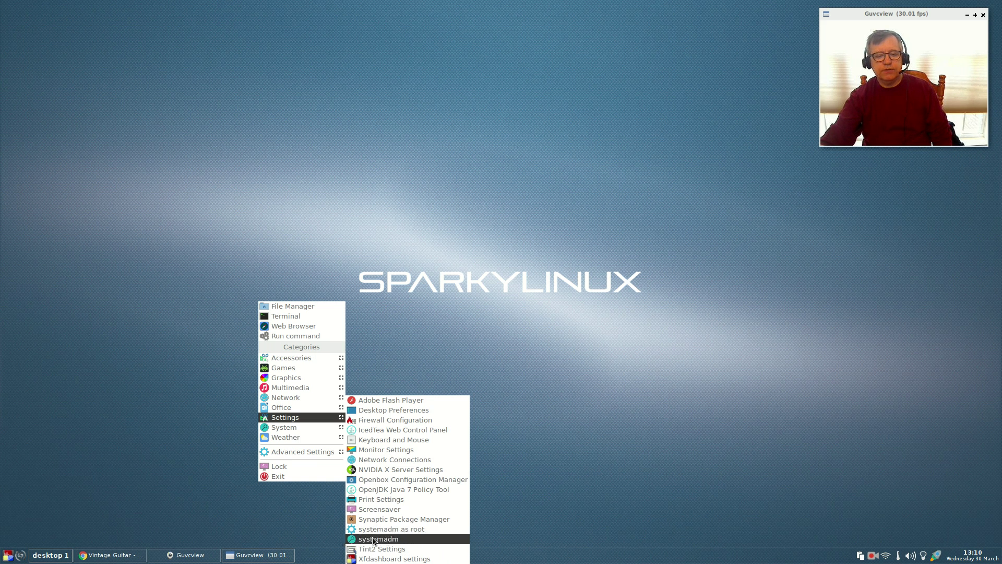
{"action": "mouse_move", "coordinate": [298, 453]}
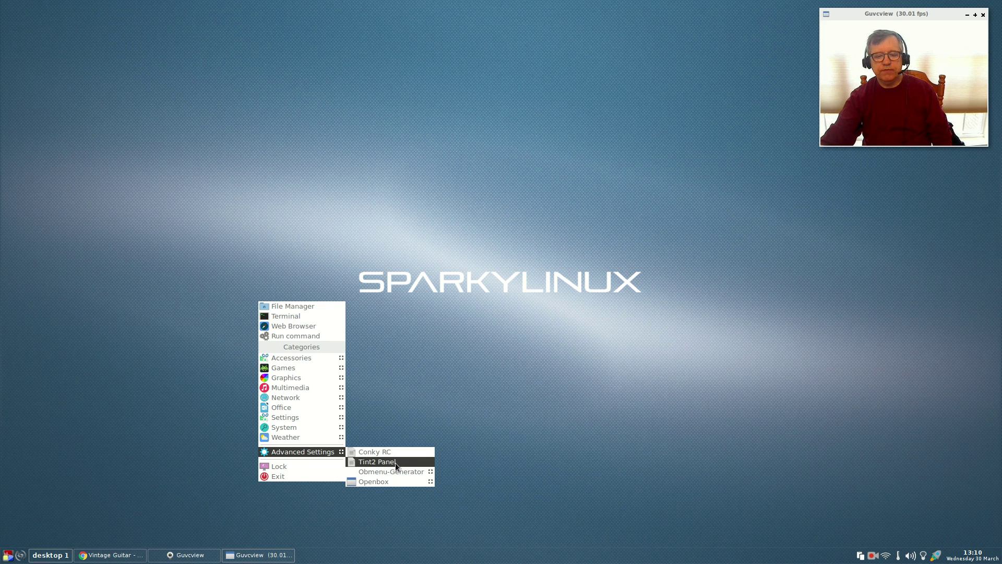
{"action": "mouse_move", "coordinate": [381, 472]}
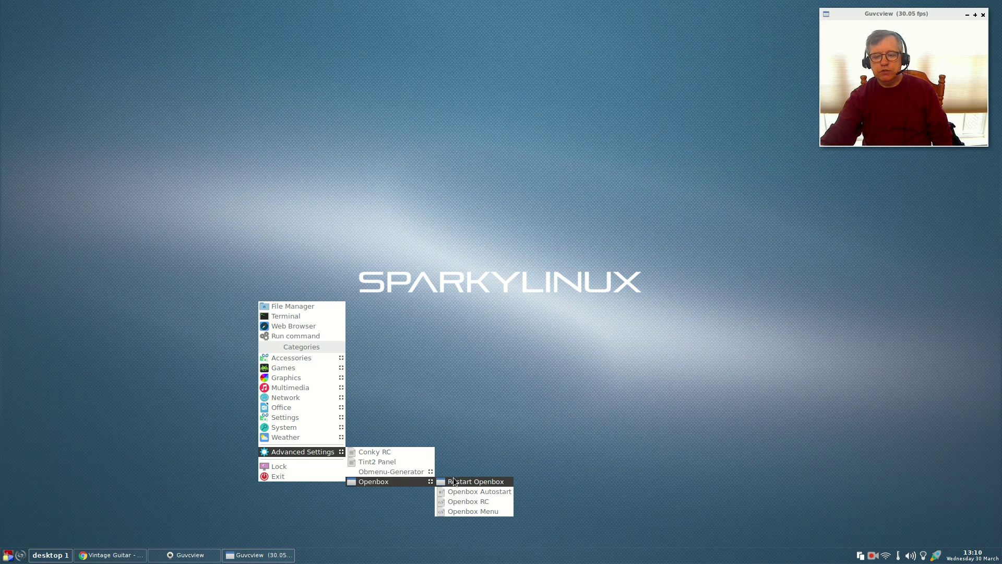
Open autostart.sh in Leafpad via Openbox Autostart and look over its startup commands
{"action": "left_click", "coordinate": [487, 494]}
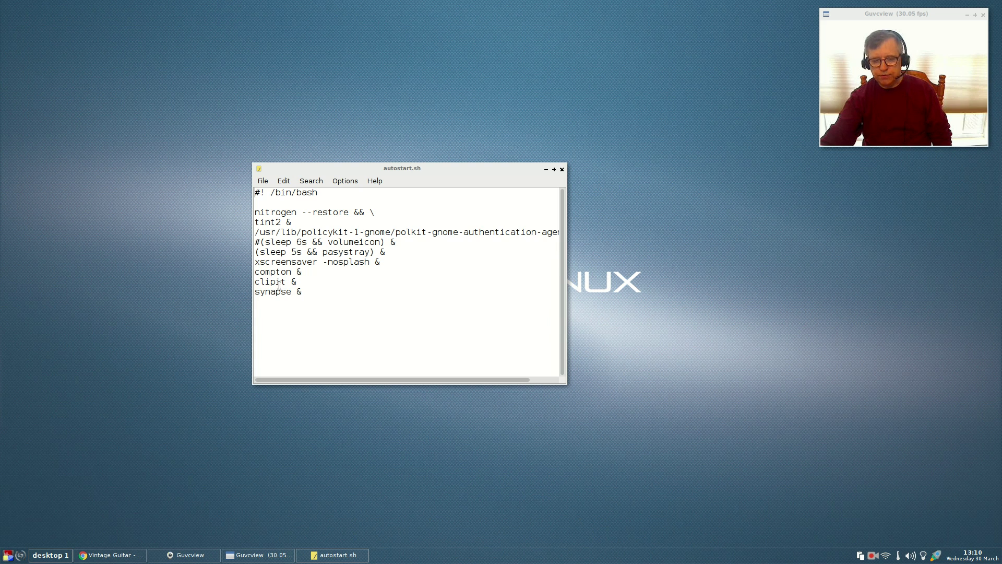
{"action": "right_click", "coordinate": [306, 290]}
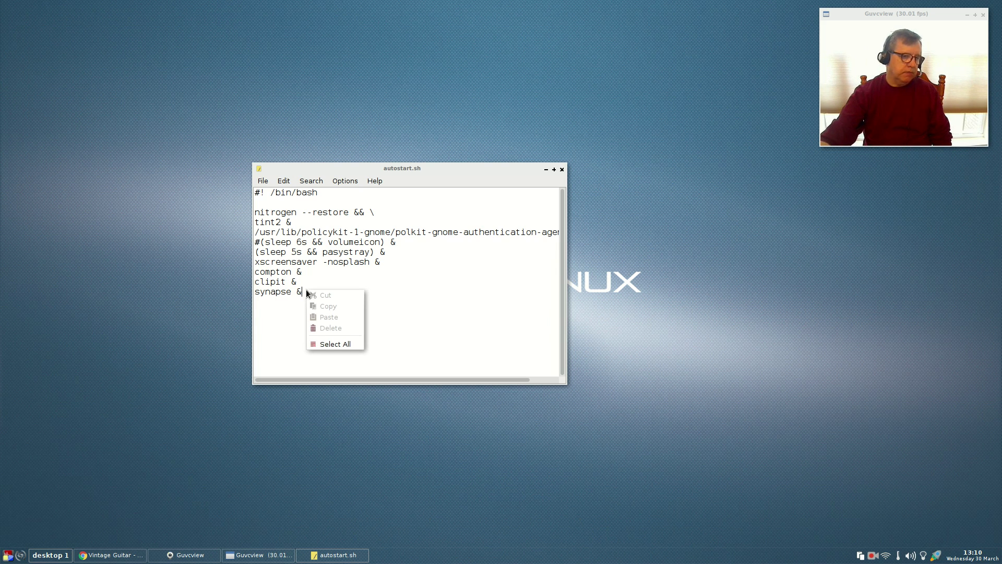
{"action": "left_click", "coordinate": [304, 294]}
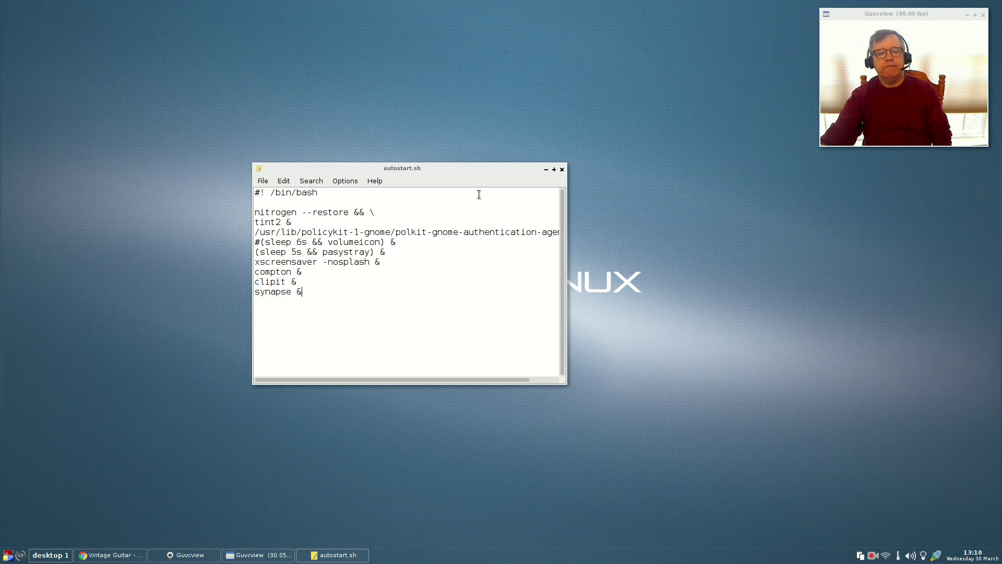
Close Leafpad and show the desktop menu's Accessories submenu with ClipIt, Conky Manager and XTerm
{"action": "left_click", "coordinate": [562, 169]}
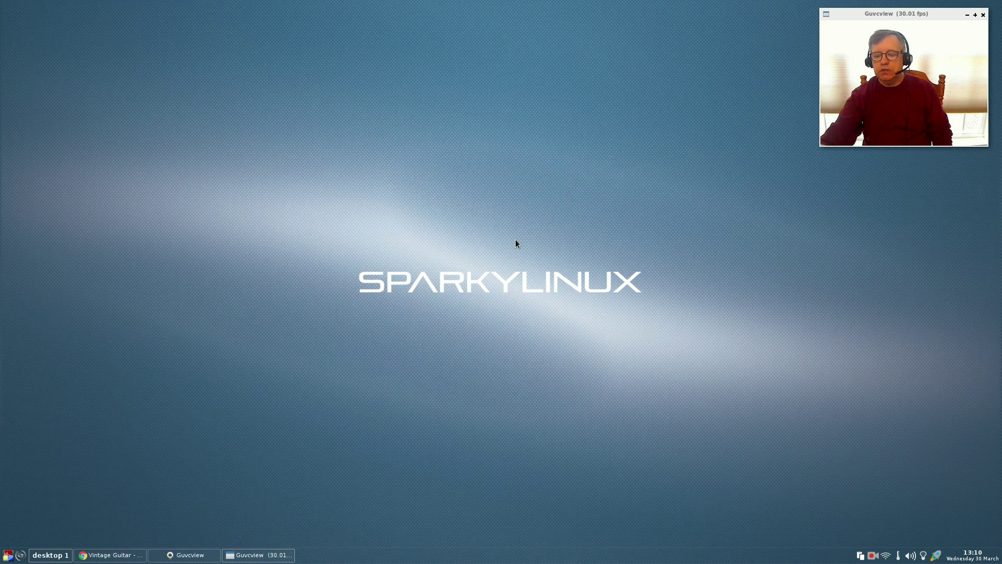
{"action": "right_click", "coordinate": [221, 347]}
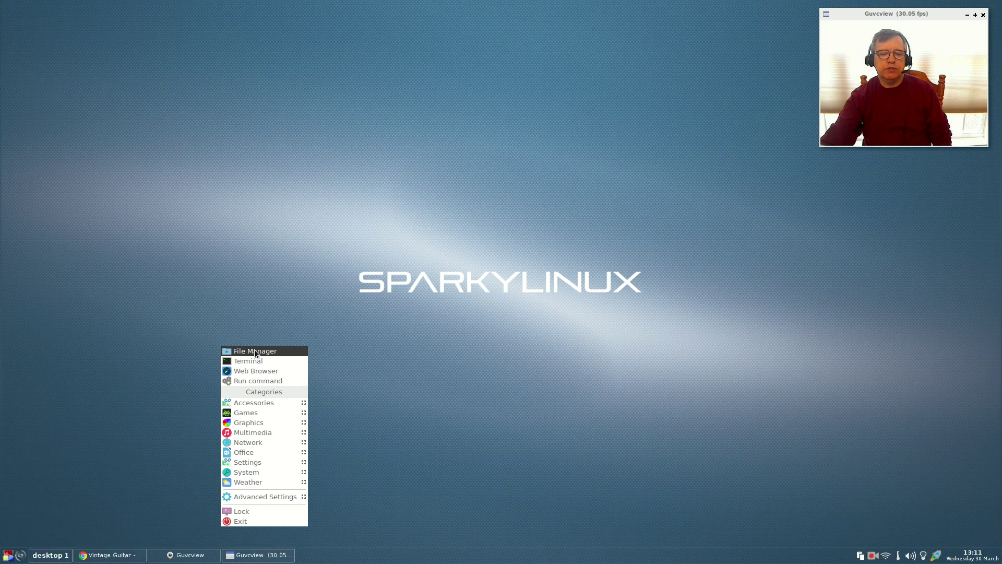
{"action": "mouse_move", "coordinate": [256, 405]}
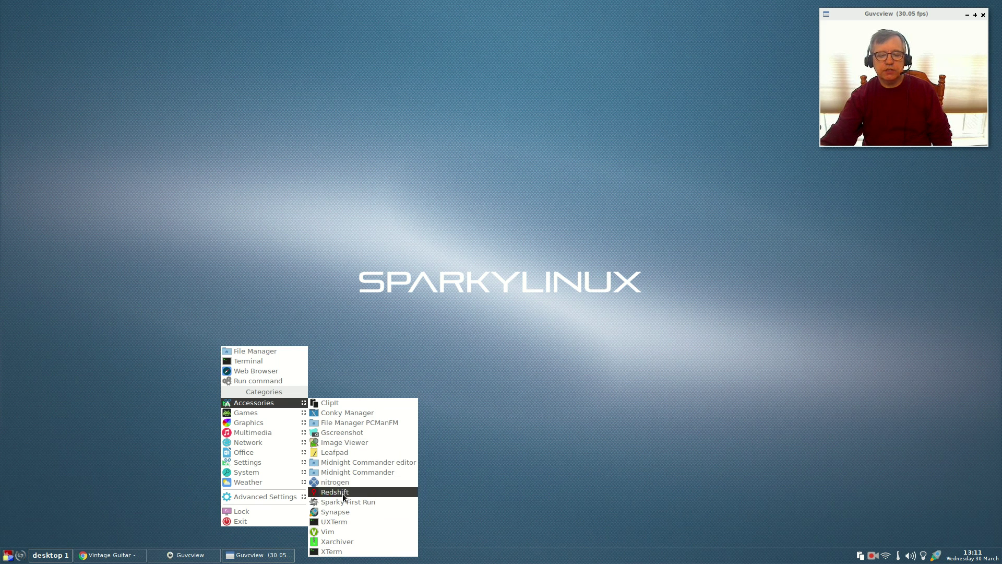
Launch Conky Manager from Accessories, exit it, and close the Granted permissions notice
{"action": "left_click", "coordinate": [347, 412]}
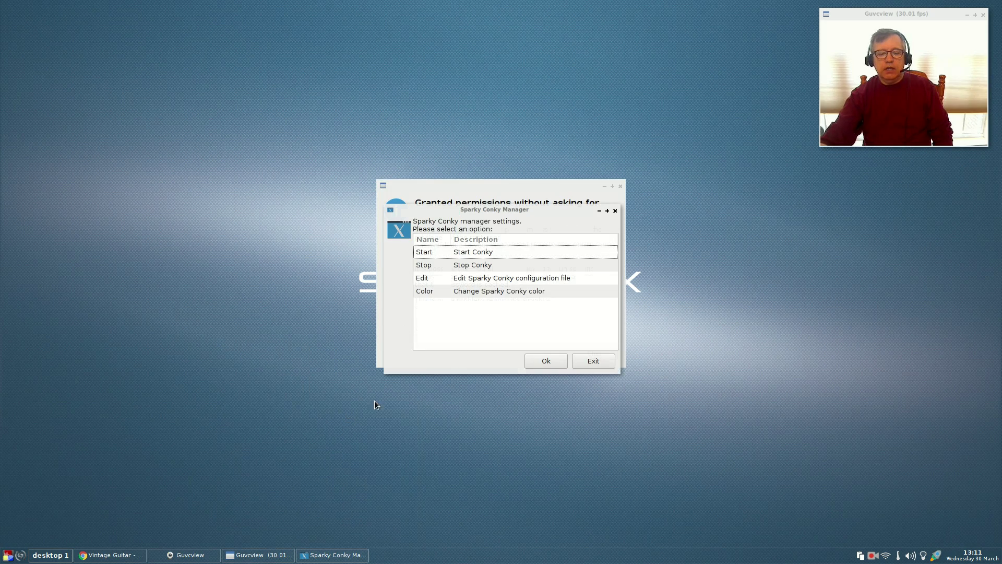
{"action": "left_click", "coordinate": [590, 358]}
{"action": "left_click", "coordinate": [590, 359]}
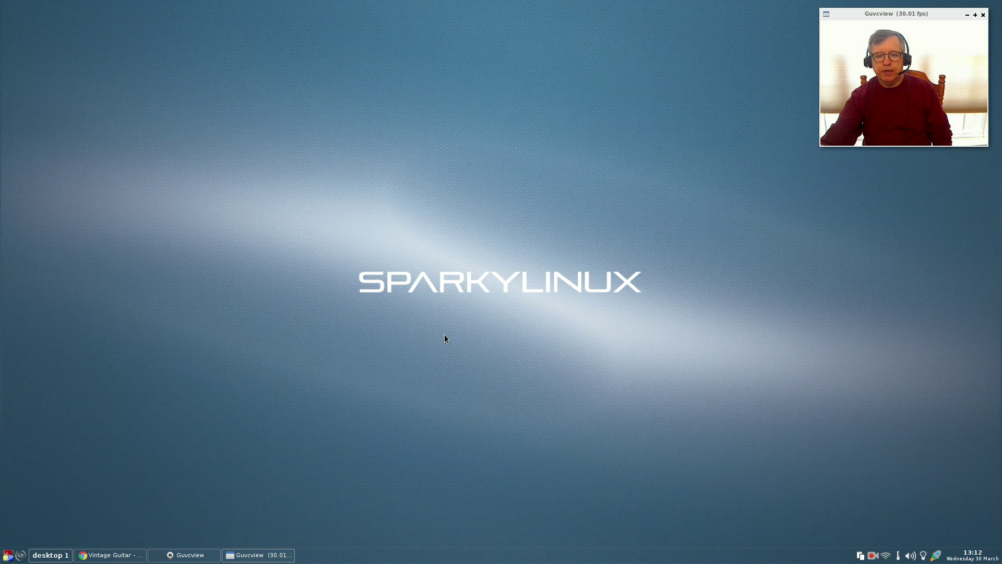
Launch Nitrogen from the Accessories submenu of the desktop menu
{"action": "right_click", "coordinate": [429, 360]}
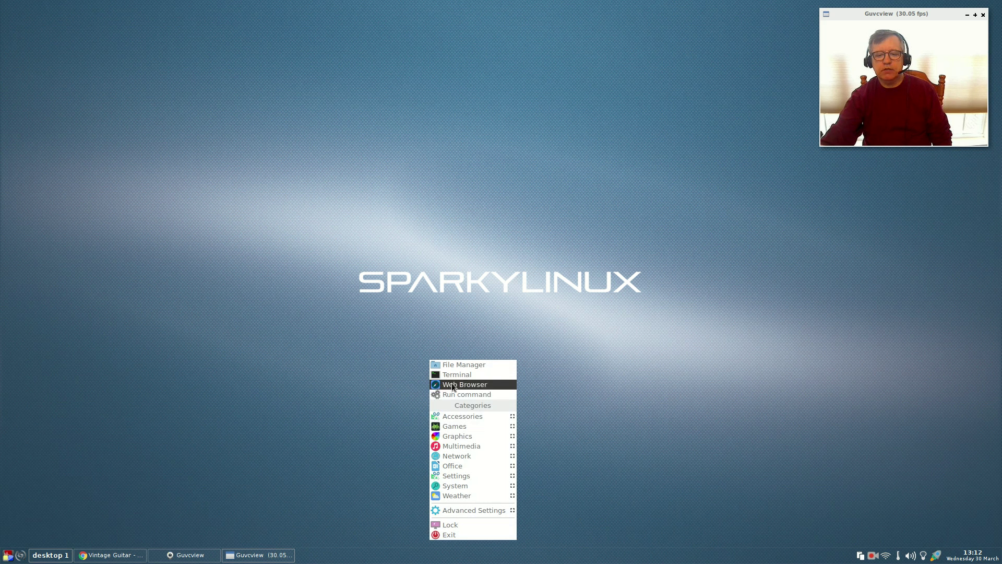
{"action": "mouse_move", "coordinate": [451, 417]}
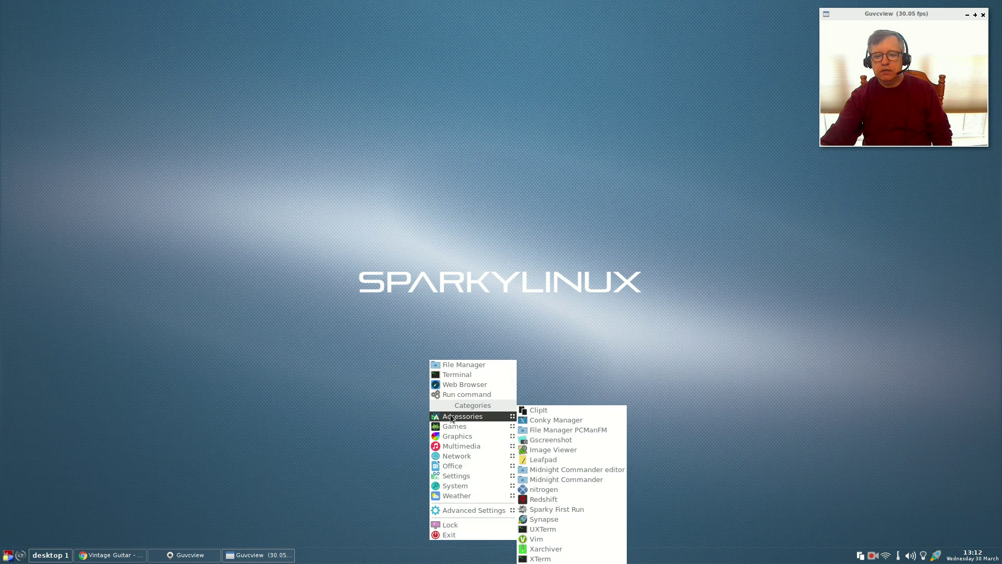
{"action": "left_click", "coordinate": [543, 491]}
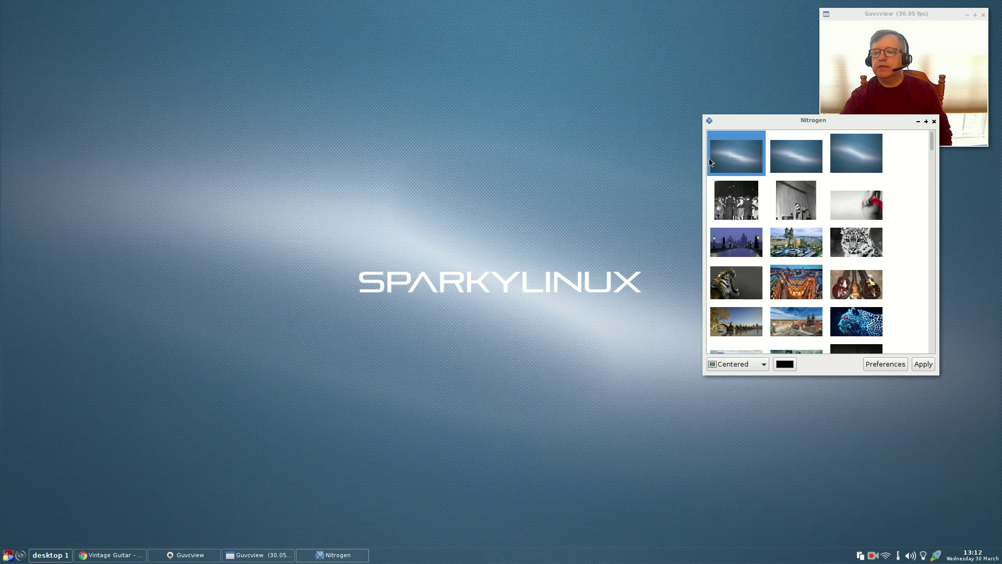
Scroll through Nitrogen's wallpaper thumbnails and select the mountain lake image
{"action": "scroll", "coordinate": [809, 274], "scroll_direction": "down", "scroll_amount": 3}
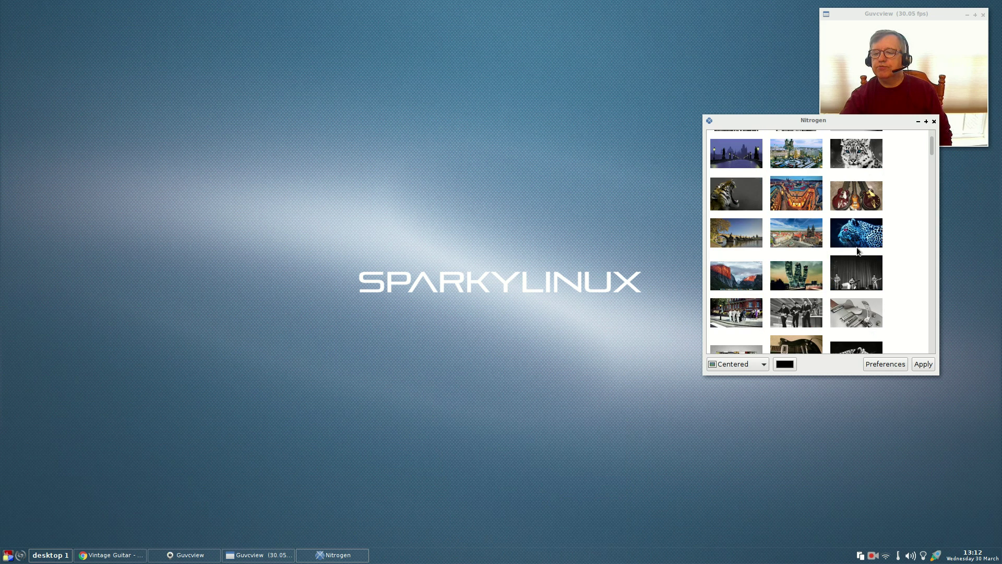
{"action": "scroll", "coordinate": [820, 254], "scroll_direction": "down", "scroll_amount": 2}
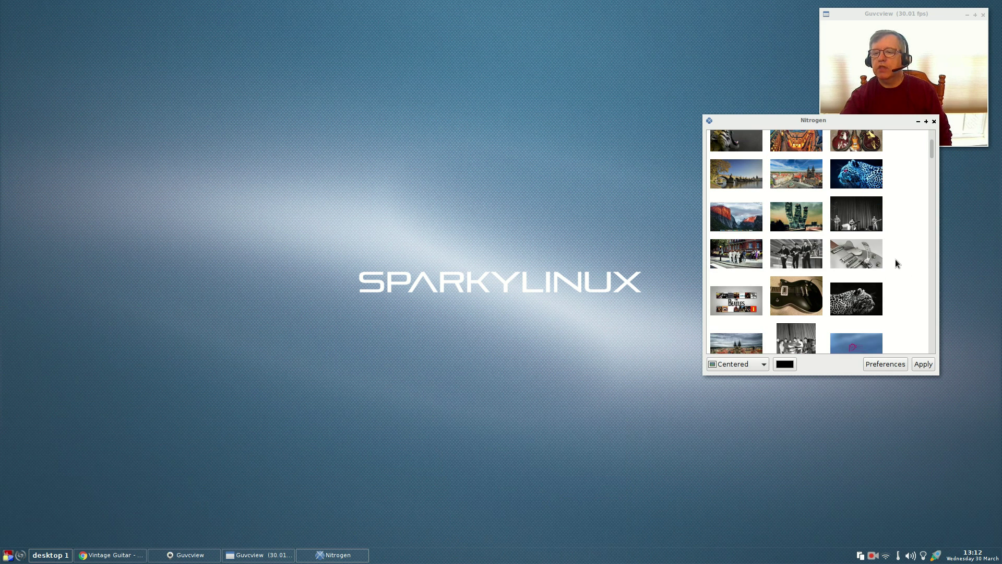
{"action": "scroll", "coordinate": [908, 246], "scroll_direction": "down", "scroll_amount": 1}
{"action": "scroll", "coordinate": [861, 246], "scroll_direction": "down", "scroll_amount": 1}
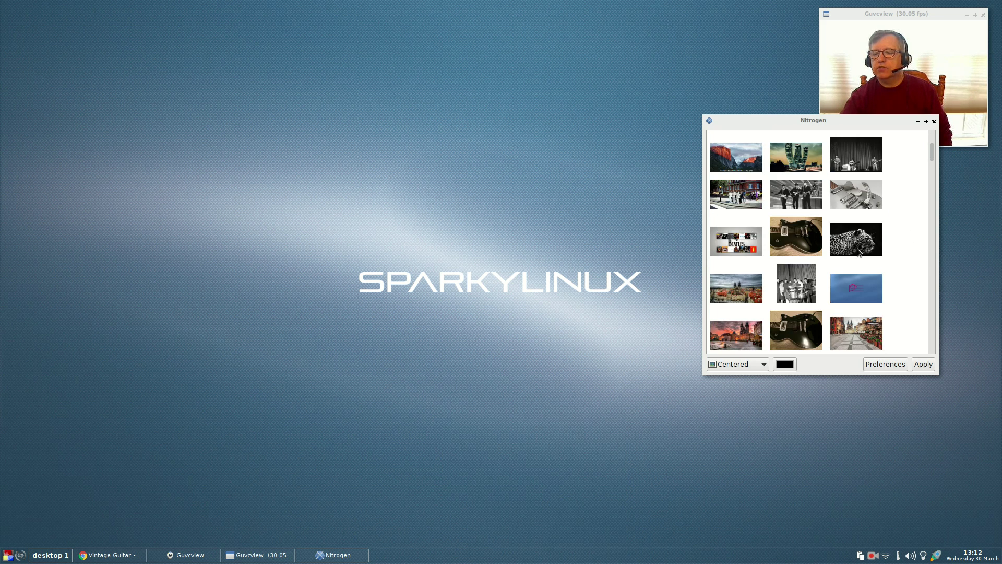
{"action": "scroll", "coordinate": [811, 261], "scroll_direction": "down", "scroll_amount": 4}
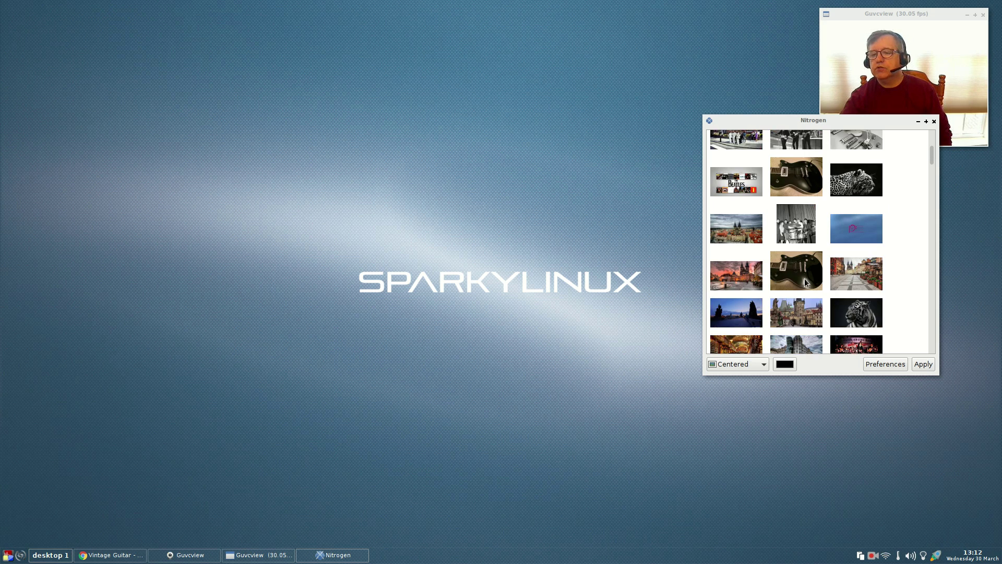
{"action": "scroll", "coordinate": [804, 279], "scroll_direction": "down", "scroll_amount": 1}
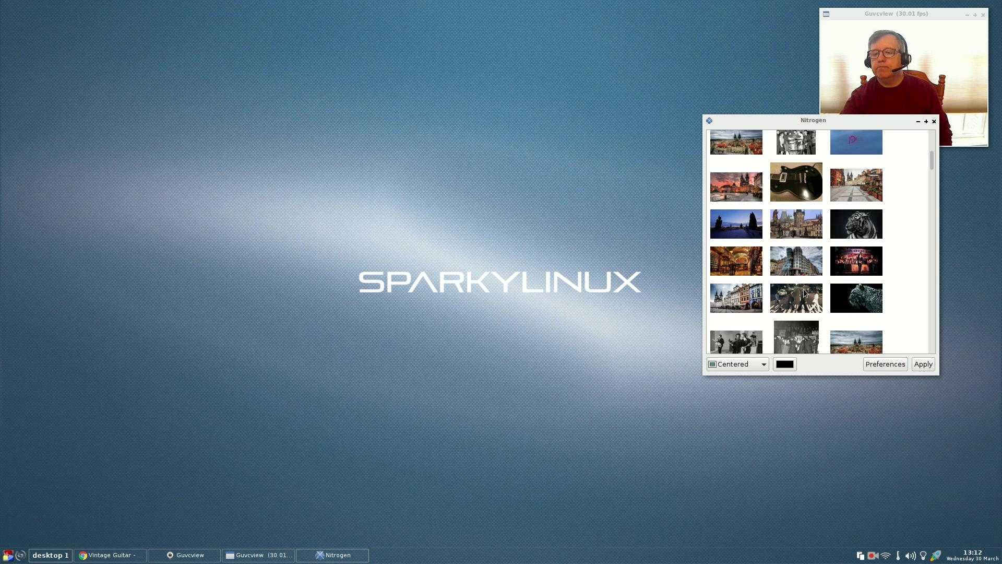
{"action": "scroll", "coordinate": [804, 292], "scroll_direction": "down", "scroll_amount": 3}
{"action": "scroll", "coordinate": [804, 293], "scroll_direction": "down", "scroll_amount": 4}
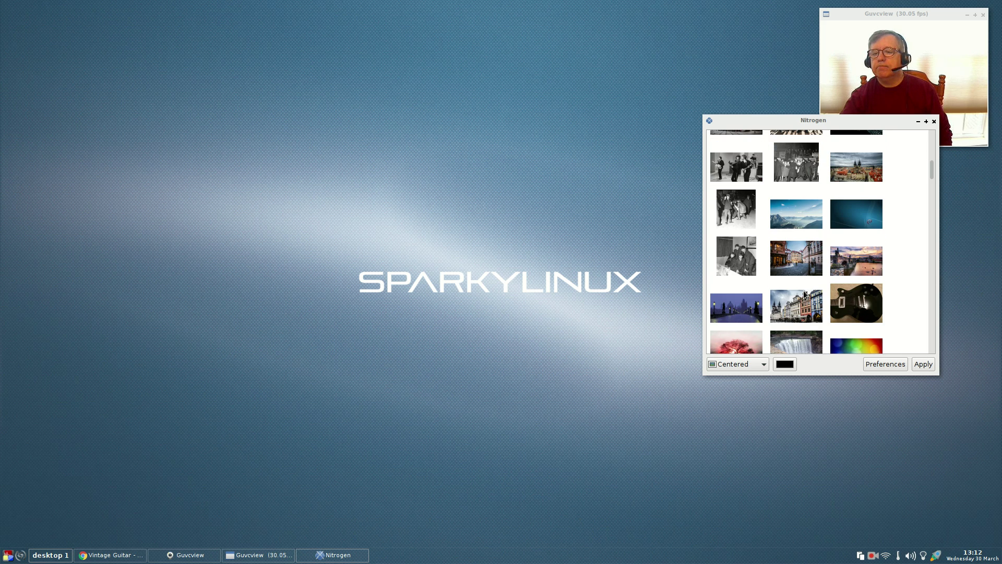
{"action": "scroll", "coordinate": [804, 294], "scroll_direction": "up", "scroll_amount": 1}
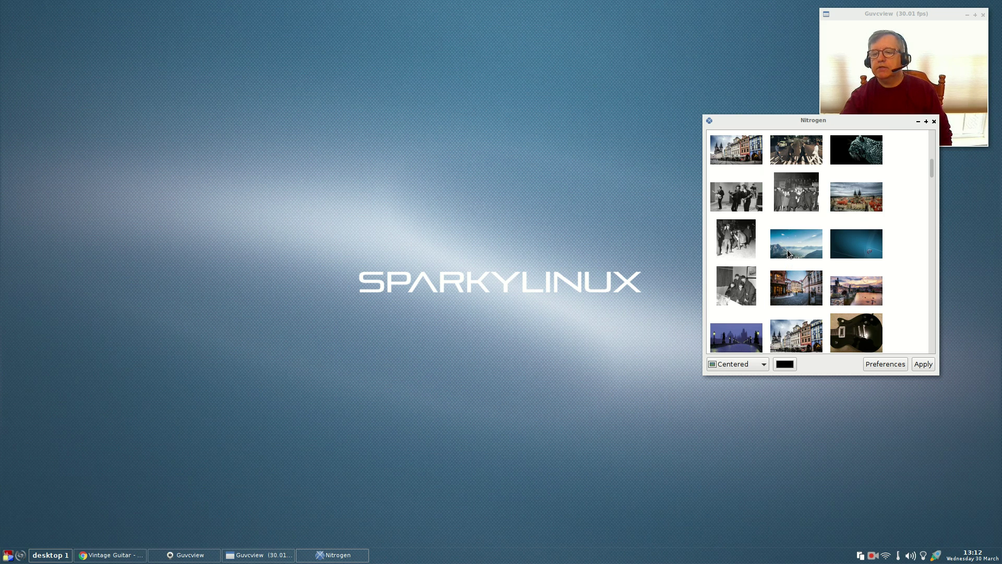
{"action": "left_click", "coordinate": [787, 249]}
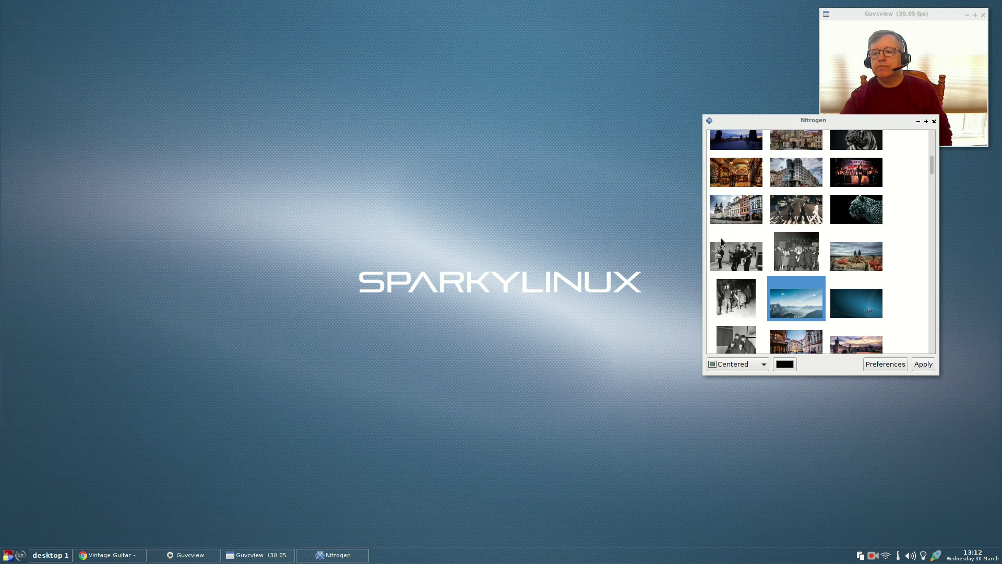
Apply the Charles Bridge night photo as the centred wallpaper and close Nitrogen
{"action": "scroll", "coordinate": [727, 218], "scroll_direction": "up", "scroll_amount": 5}
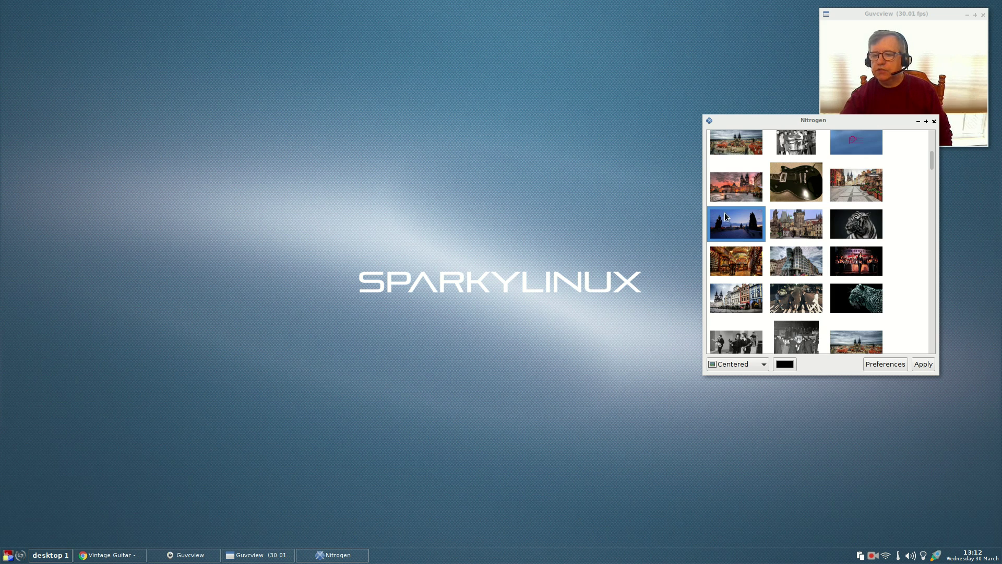
{"action": "left_click", "coordinate": [921, 365]}
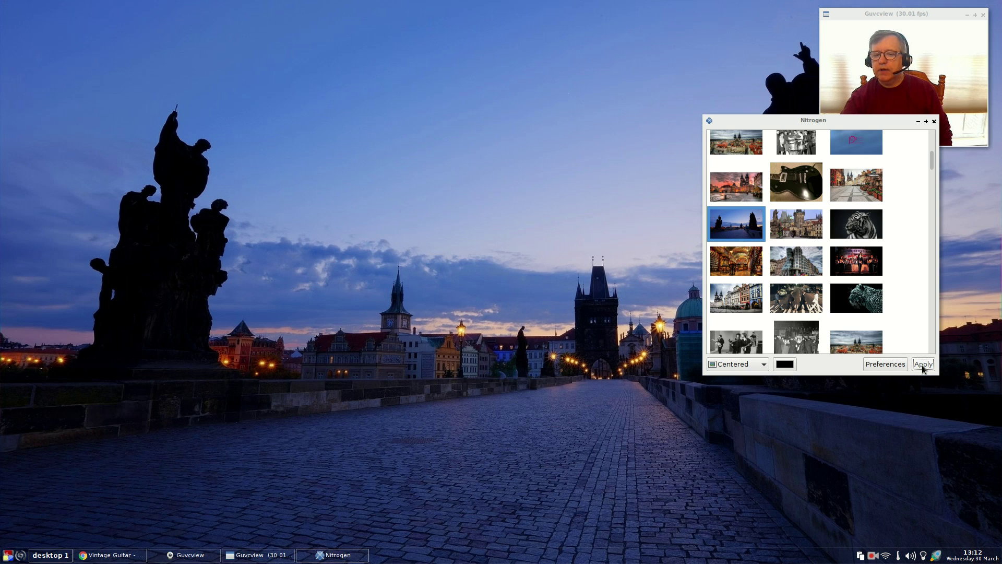
{"action": "left_click", "coordinate": [933, 122]}
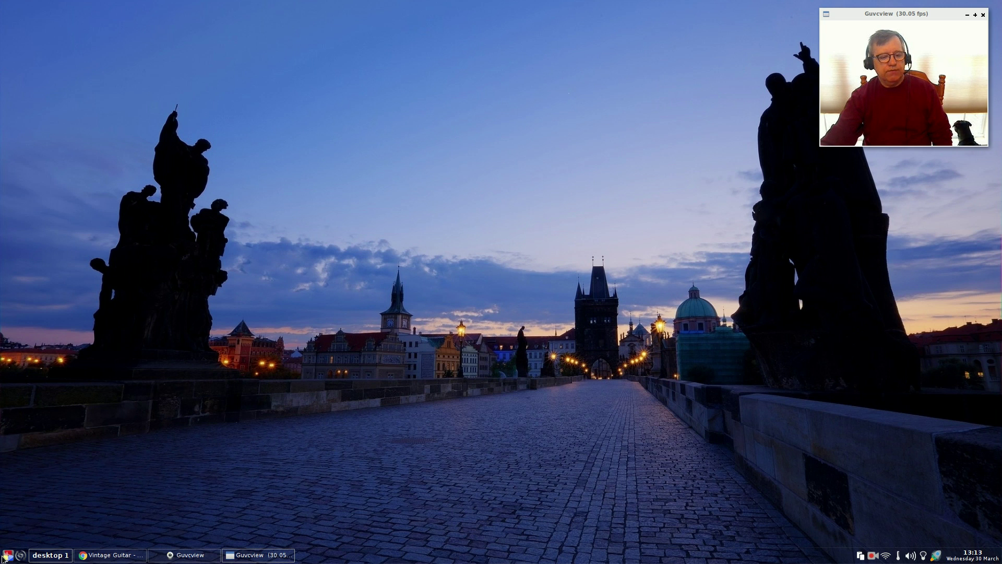
Run System Upgrade, dismiss its permissions notice, and close the 250 MB upgrade offer unapplied
{"action": "left_click", "coordinate": [20, 555]}
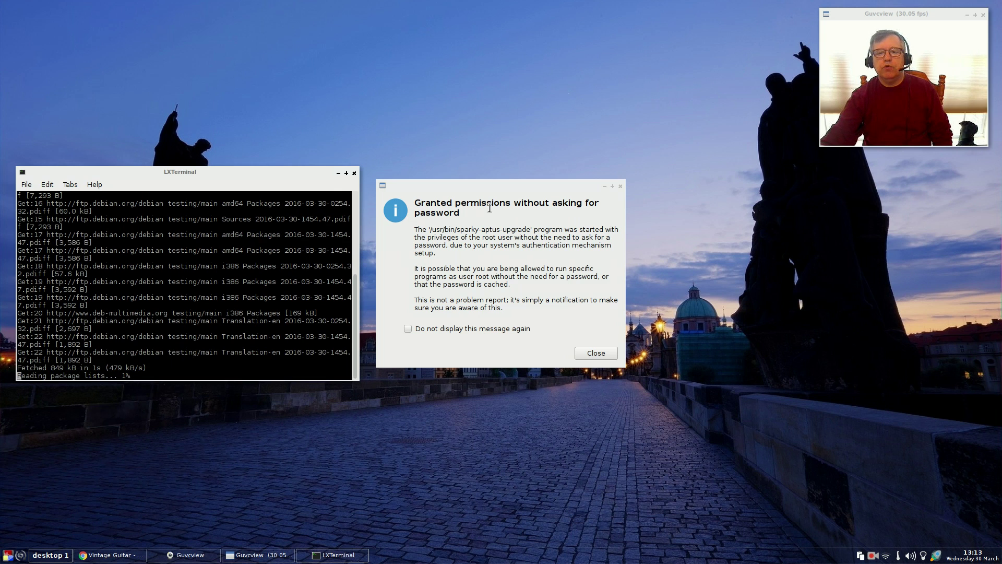
{"action": "left_click", "coordinate": [595, 352]}
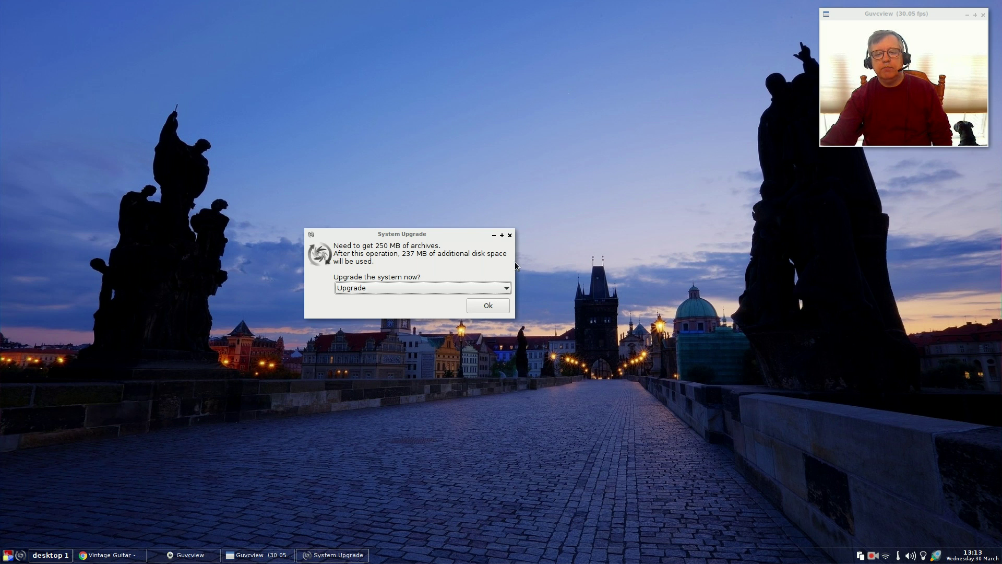
{"action": "left_click", "coordinate": [510, 234]}
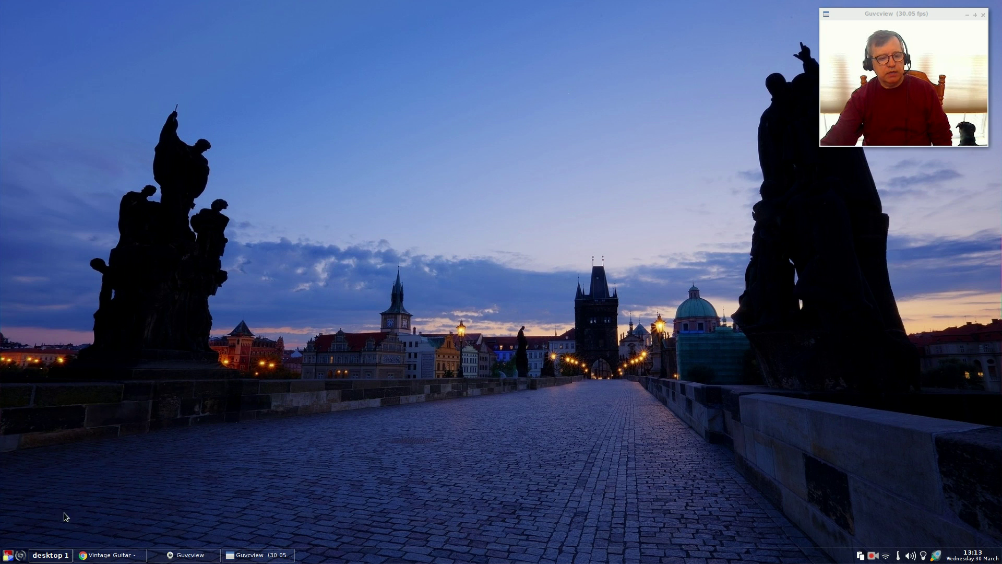
Run sudo apt-get update in a new LXTerminal, authenticating with the administrator password
{"action": "right_click", "coordinate": [140, 393]}
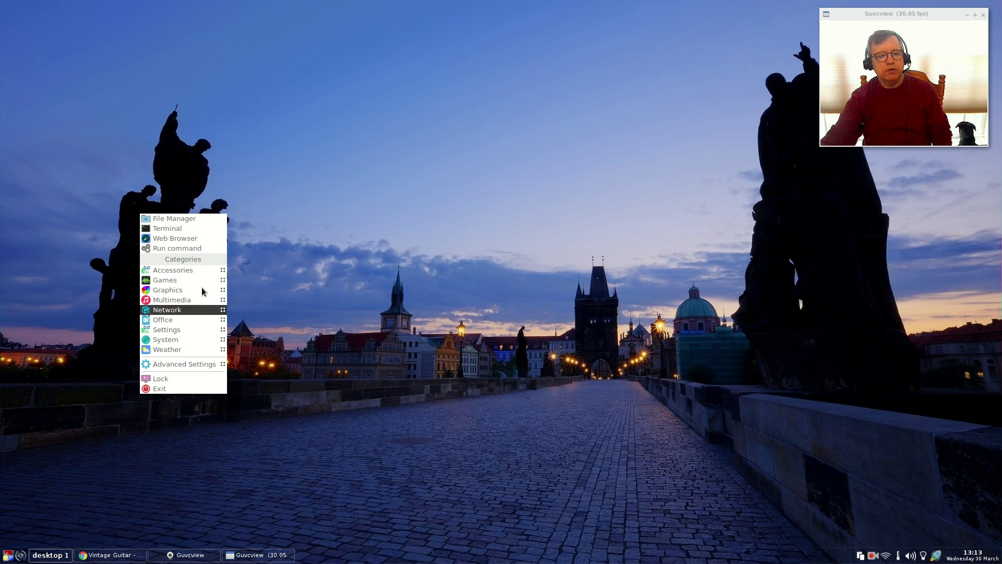
{"action": "left_click", "coordinate": [191, 231]}
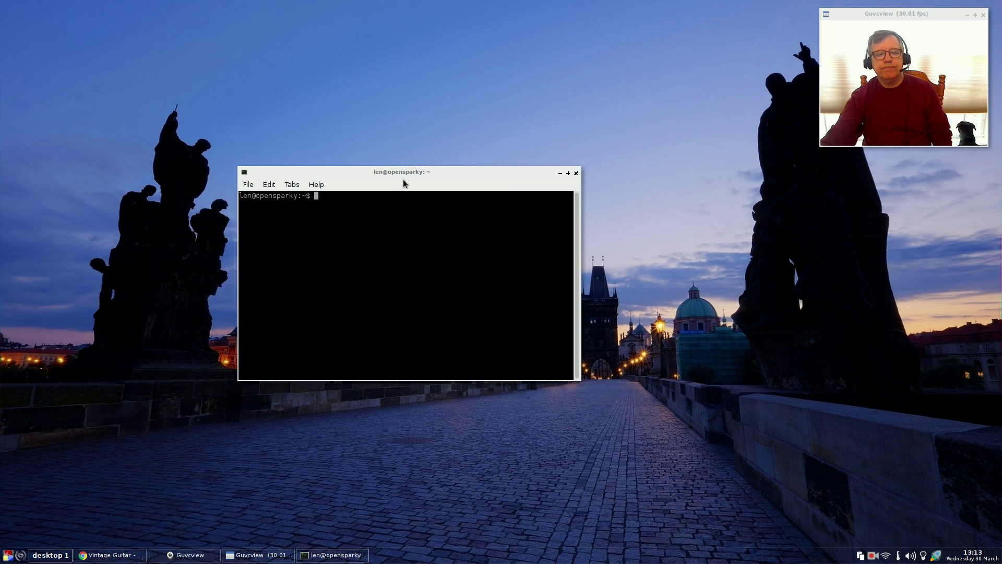
{"action": "type", "text": "sudo apt-get u"}
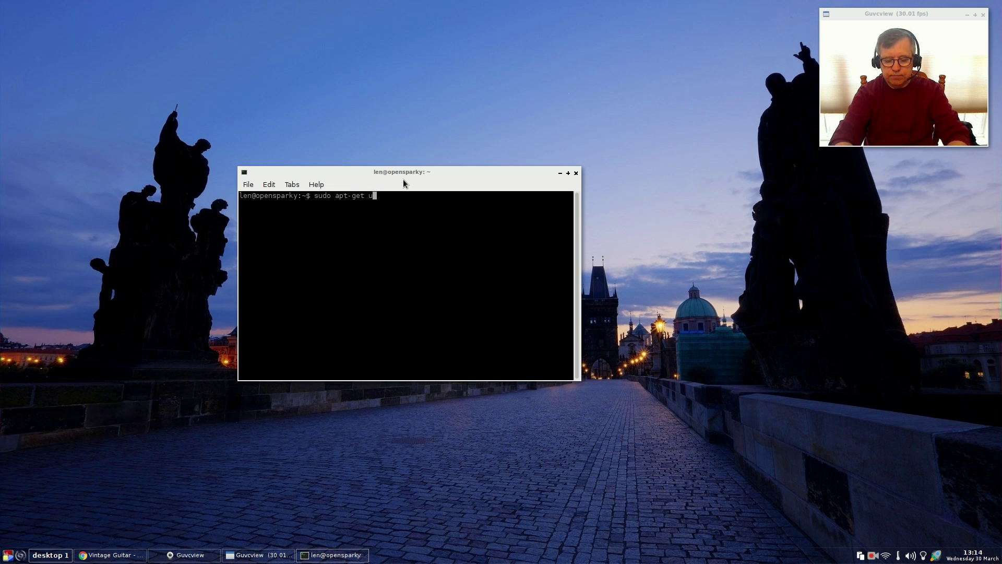
{"action": "type", "text": "pdate"}
{"action": "key", "text": "Return"}
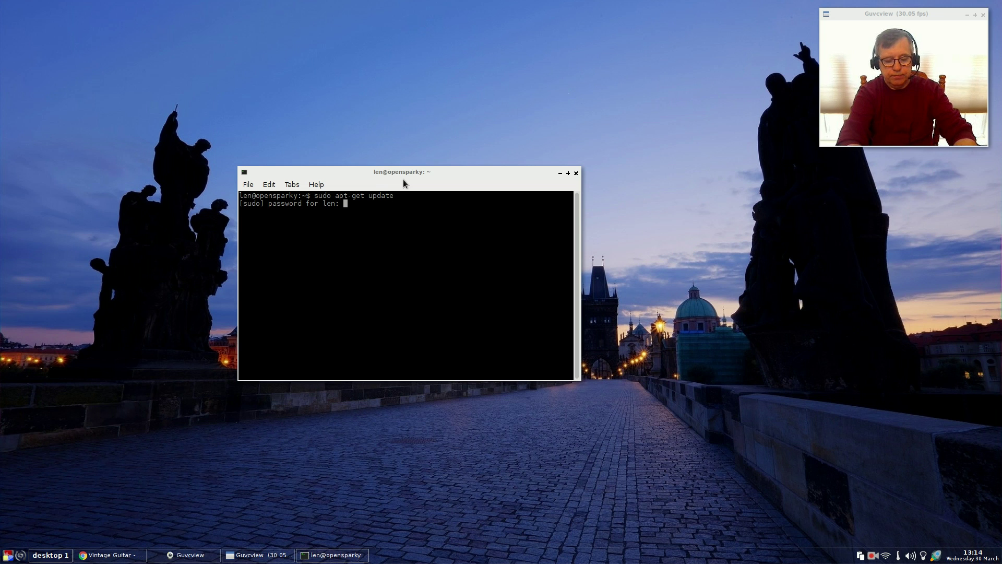
{"action": "key", "text": "Return"}
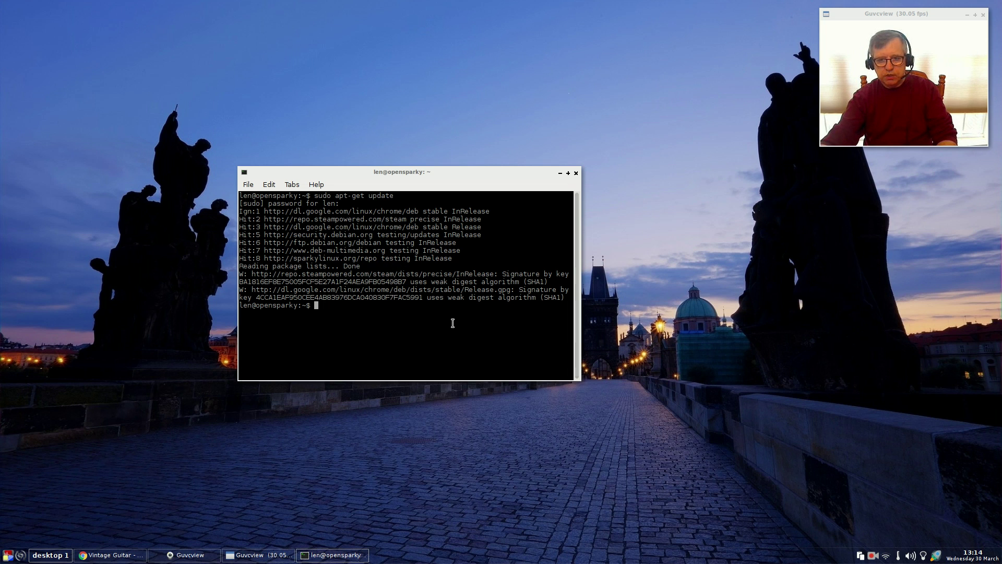
{"action": "left_click", "coordinate": [575, 172]}
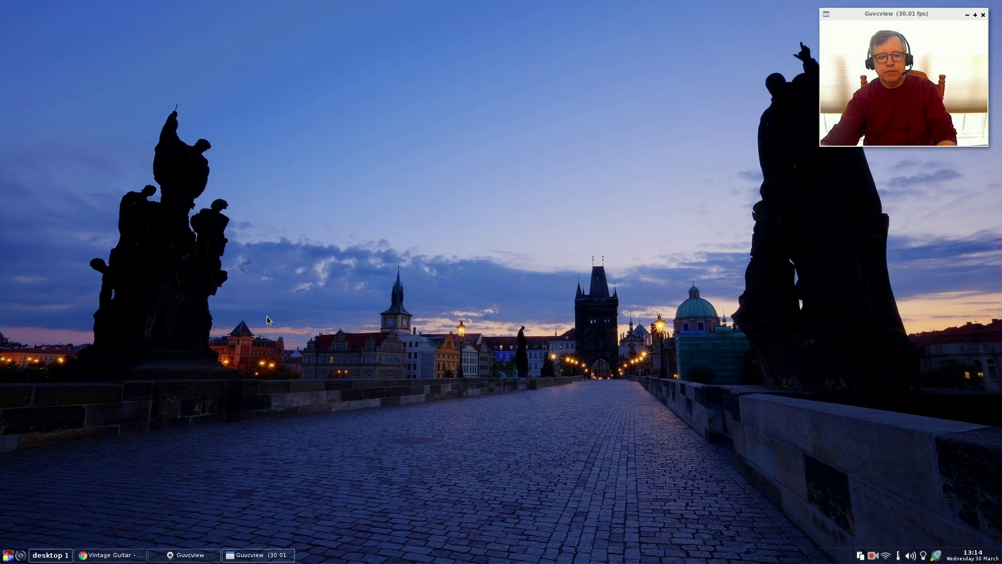
{"action": "left_click", "coordinate": [240, 412]}
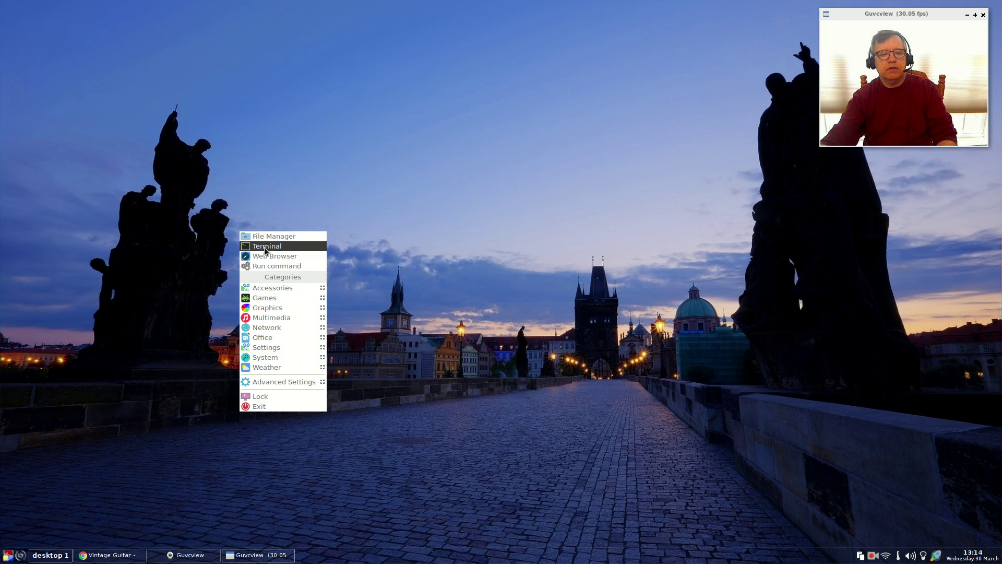
{"action": "mouse_move", "coordinate": [275, 290]}
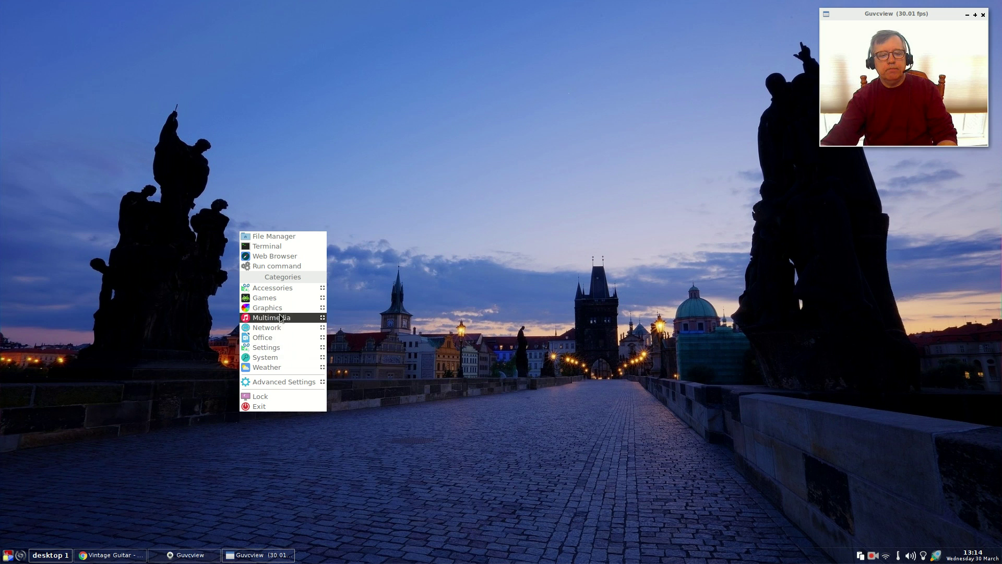
{"action": "mouse_move", "coordinate": [279, 359]}
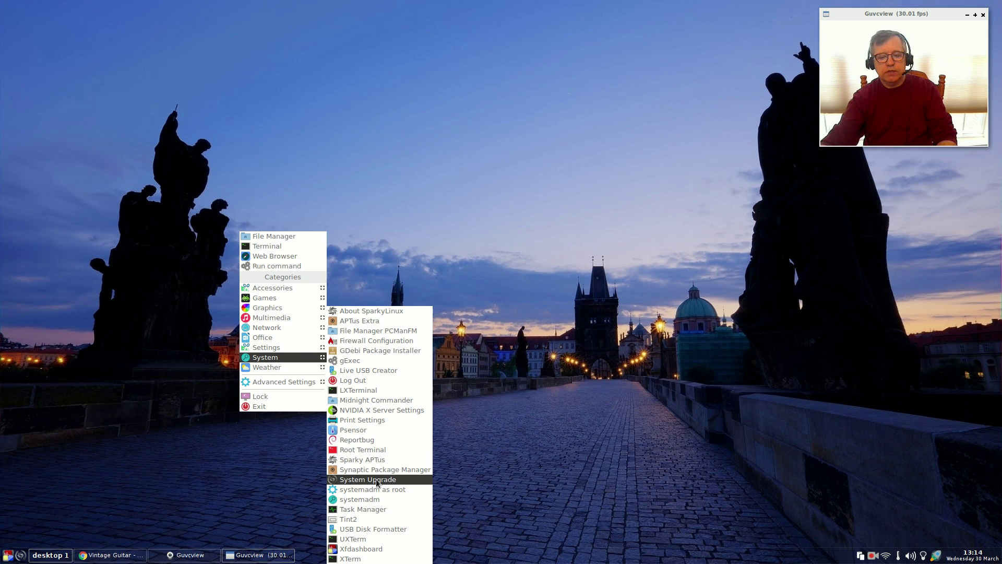
{"action": "left_click", "coordinate": [369, 411]}
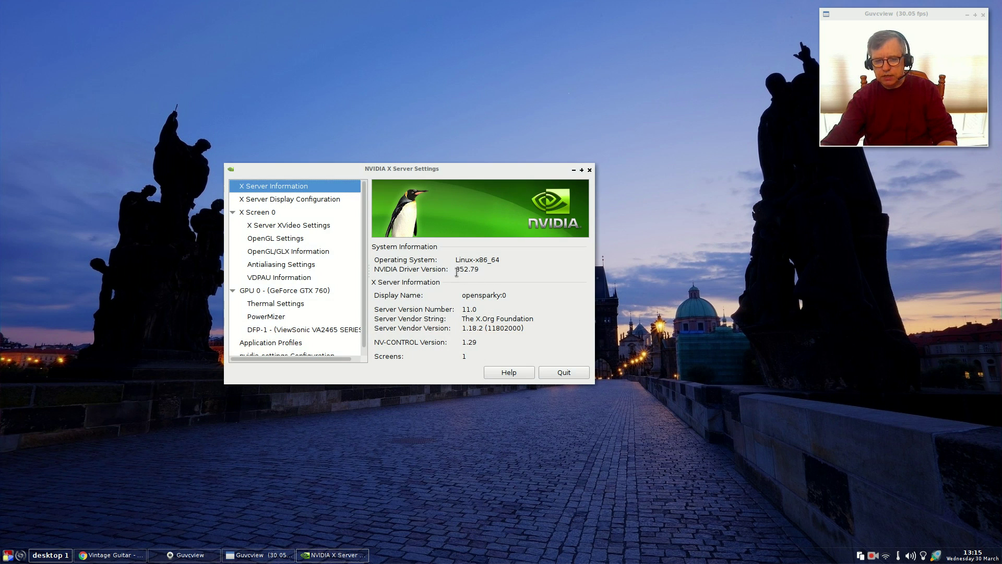
{"action": "left_click", "coordinate": [563, 373]}
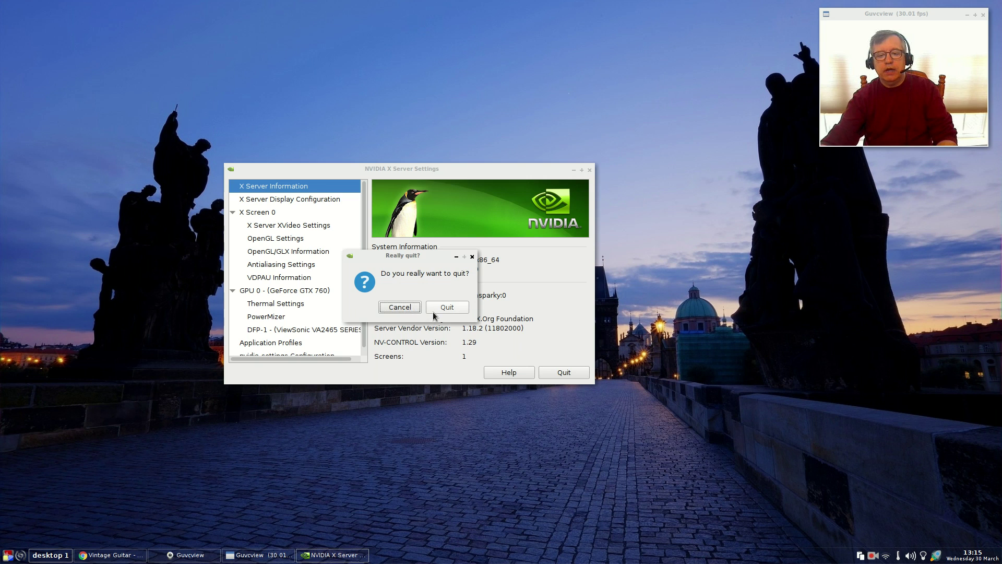
{"action": "left_click", "coordinate": [436, 310]}
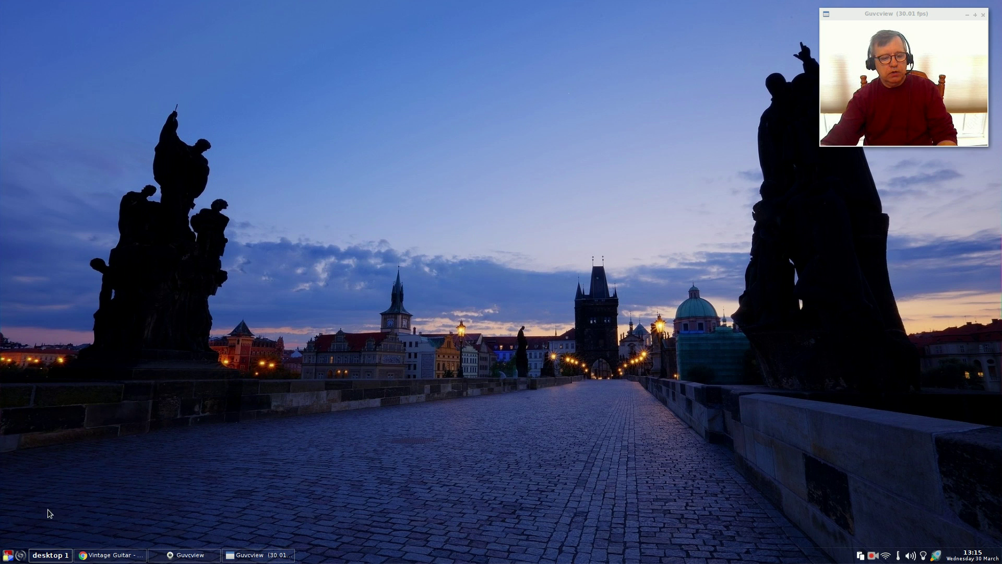
Relaunch System Upgrade, then close its 250 MB offer and the permissions notice
{"action": "left_click", "coordinate": [21, 556]}
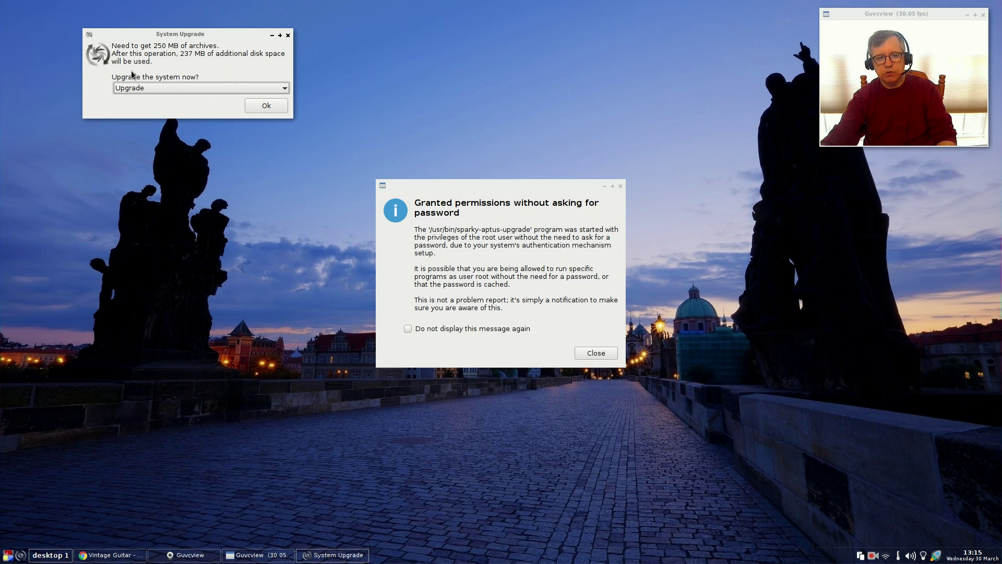
{"action": "left_click", "coordinate": [287, 36]}
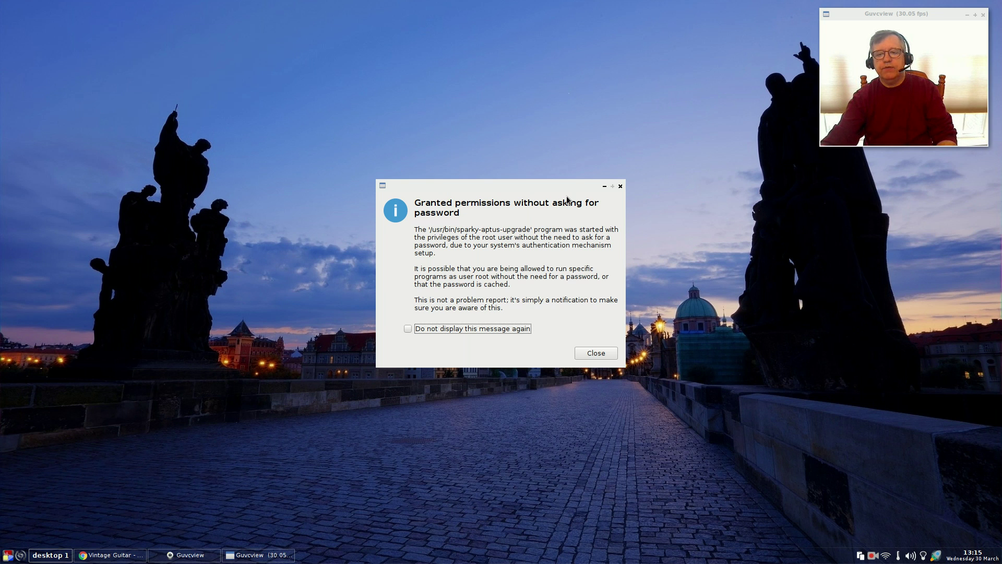
{"action": "left_click", "coordinate": [599, 357]}
Rerun sudo apt-get update in a new LXTerminal with the administrator password
{"action": "right_click", "coordinate": [282, 416]}
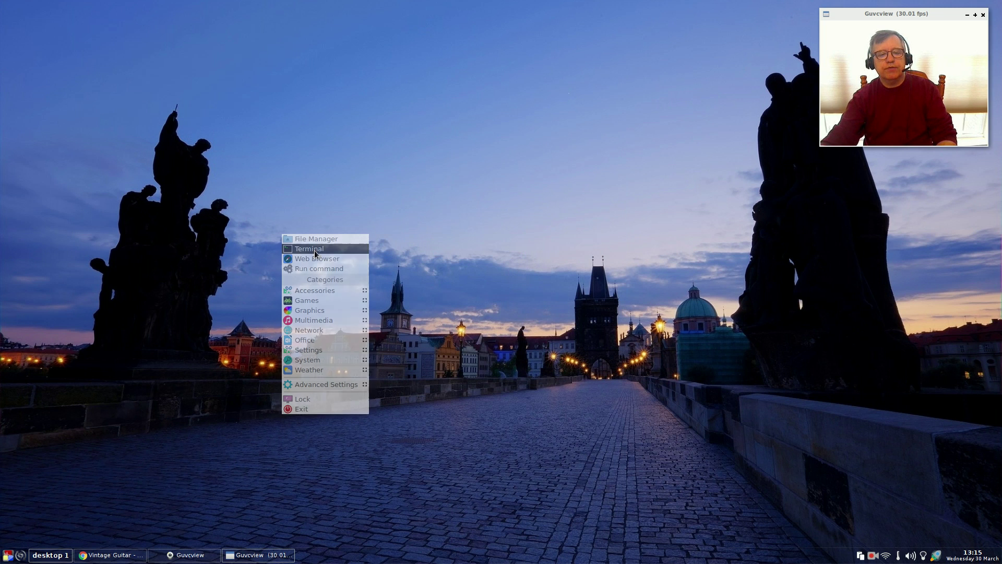
{"action": "left_click", "coordinate": [313, 248]}
{"action": "type", "text": "sudo apt-get update"}
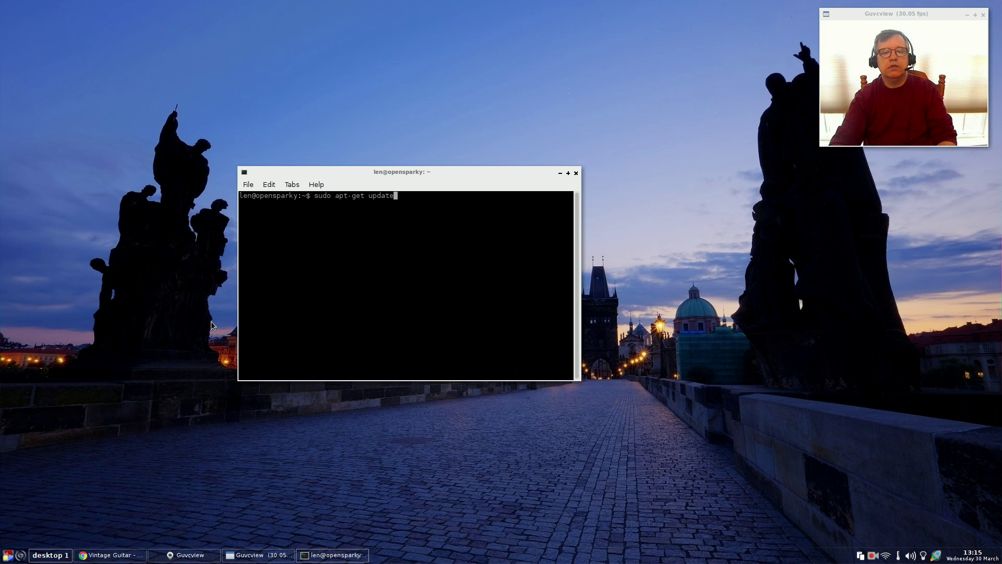
{"action": "key", "text": "Return"}
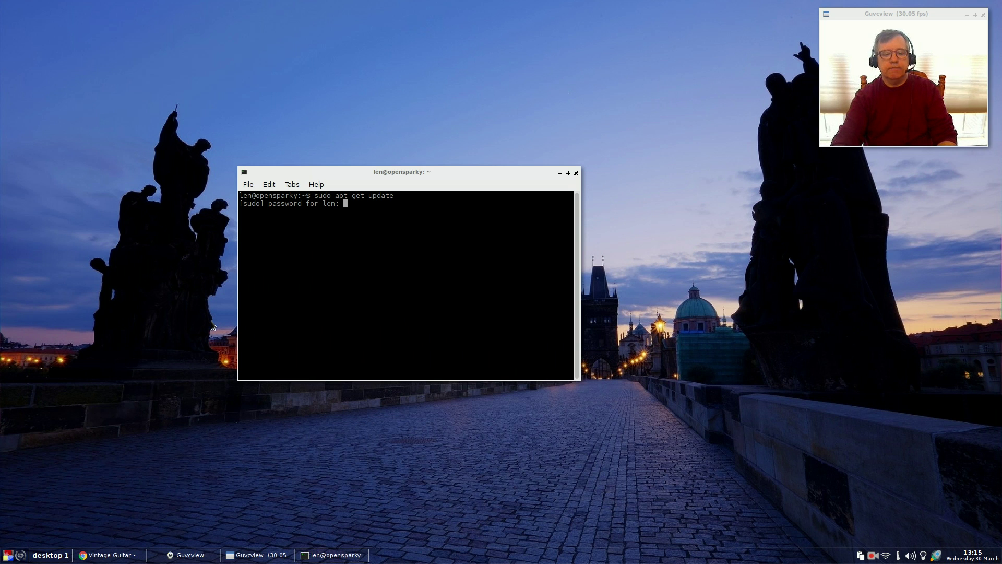
{"action": "key", "text": "Return"}
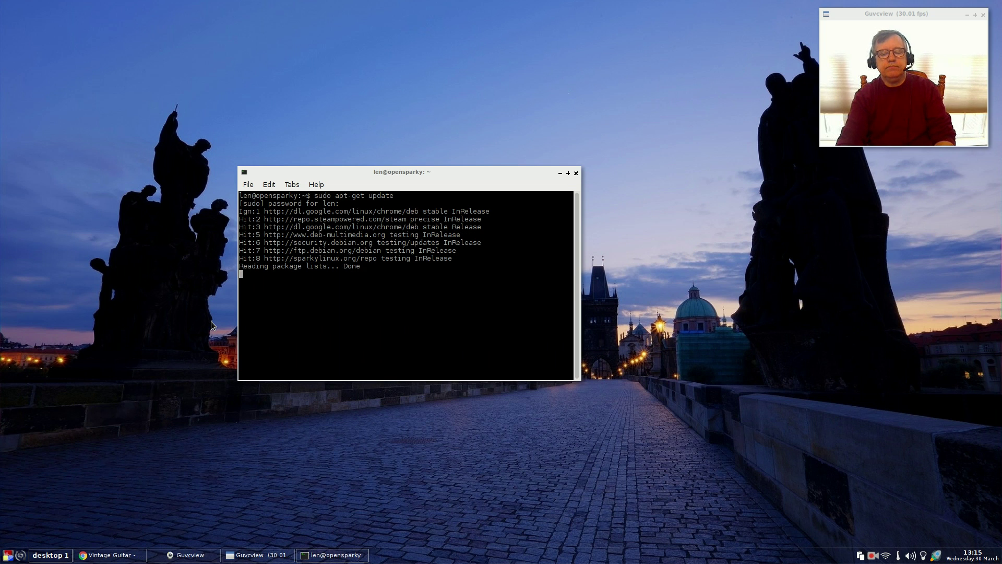
Run sudo apt-get upgrade, decline the 48-package upgrade with n, and close the terminal
{"action": "key", "text": "Up"}
{"action": "key", "text": "BackSpace"}
{"action": "key", "text": "BackSpace"}
{"action": "key", "text": "BackSpace"}
{"action": "key", "text": "BackSpace"}
{"action": "type", "text": "grade"}
{"action": "key", "text": "Return"}
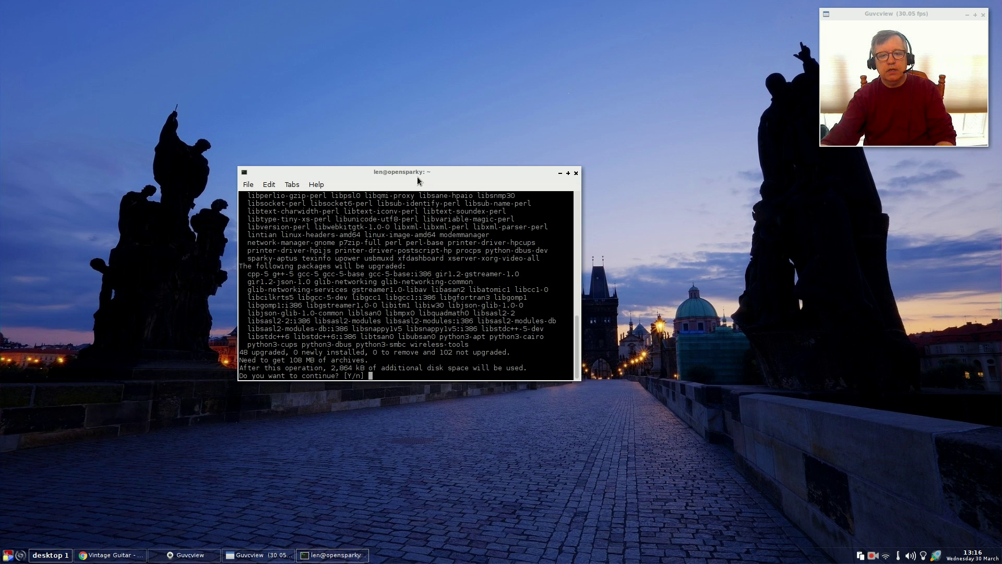
{"action": "type", "text": "n"}
{"action": "key", "text": "Return"}
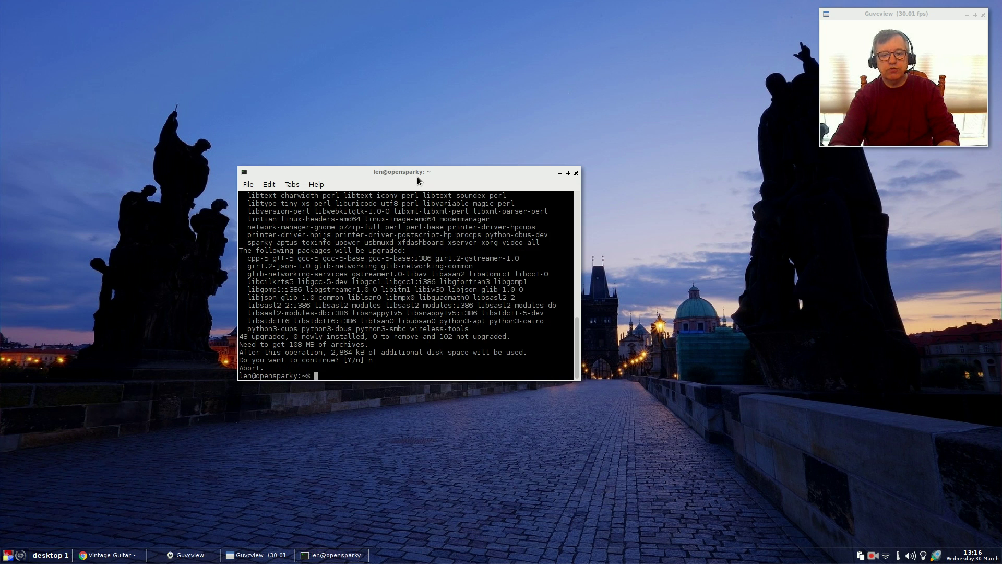
{"action": "left_click", "coordinate": [575, 171]}
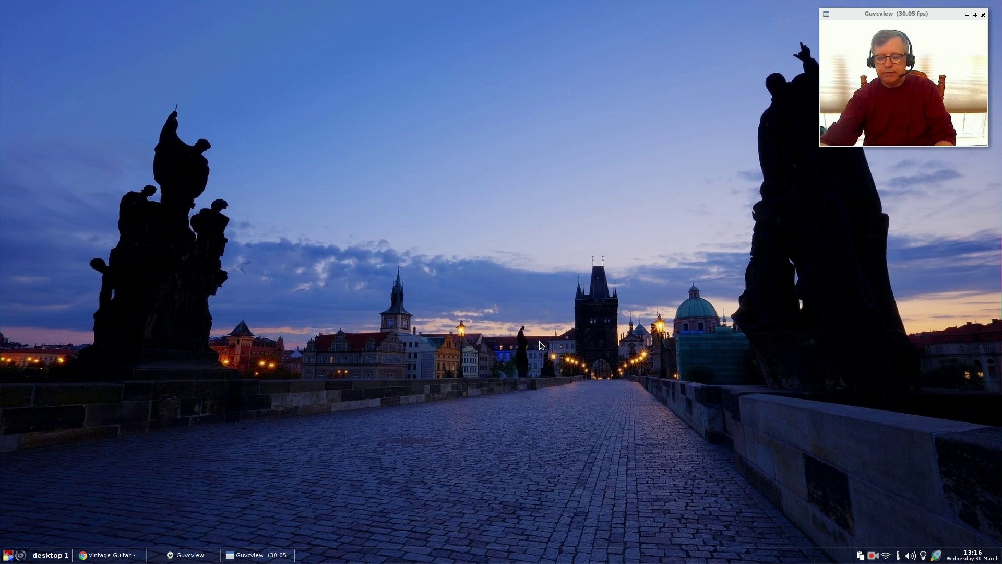